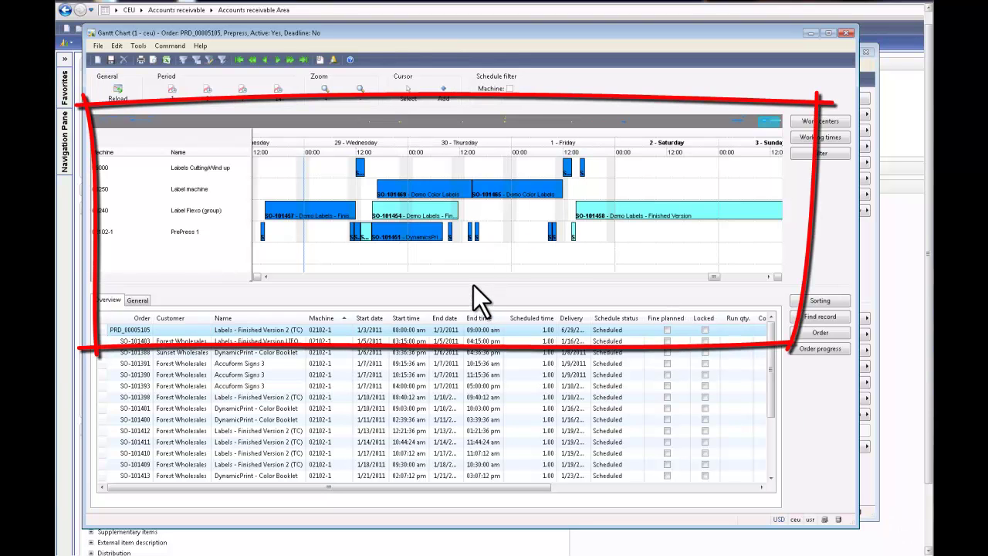
# - Sort the Gantt order list by order and filter it to order SO-101469
pyautogui.click(508, 159)
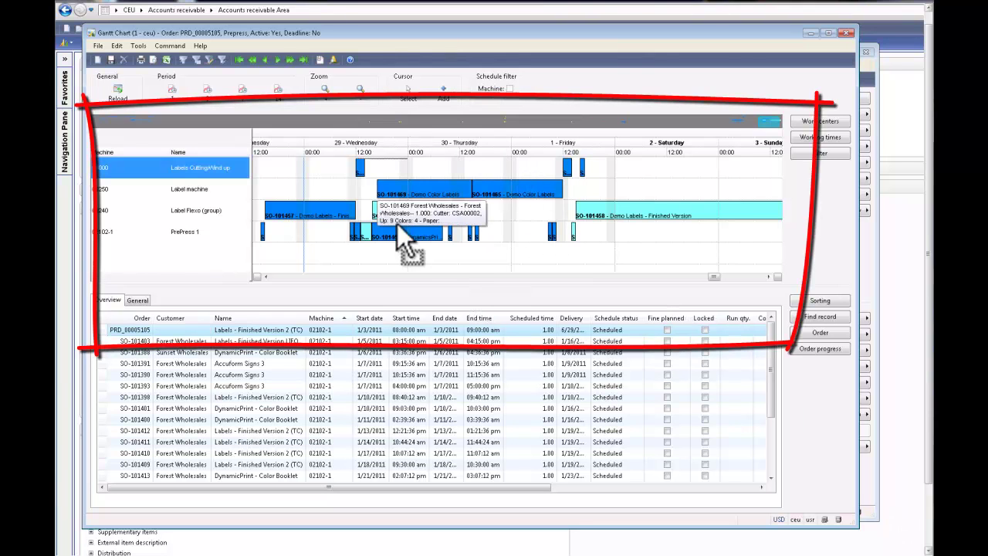
pyautogui.moveTo(552, 224)
pyautogui.mouseDown()
pyautogui.moveTo(393, 202)
pyautogui.moveTo(492, 217)
pyautogui.moveTo(419, 176)
pyautogui.mouseUp()
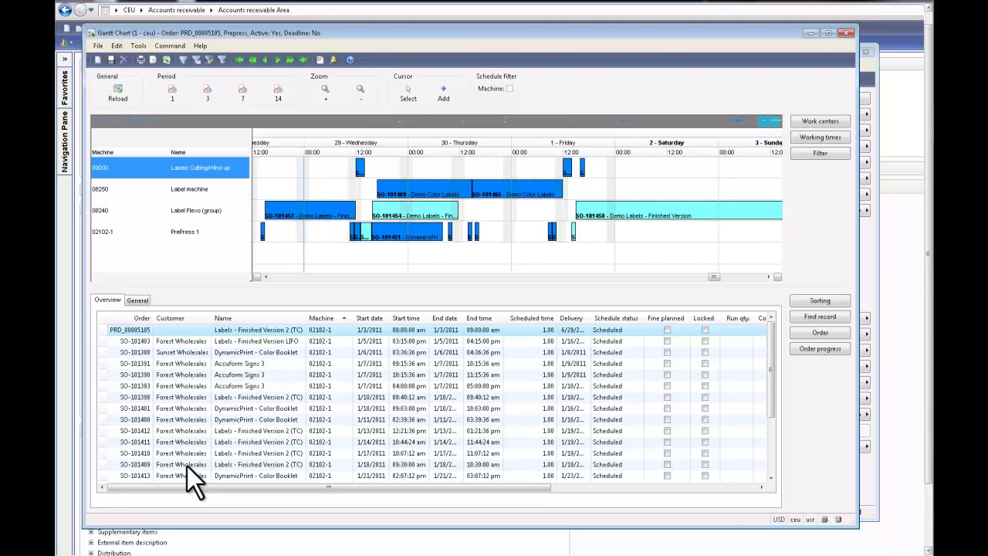
pyautogui.click(141, 319)
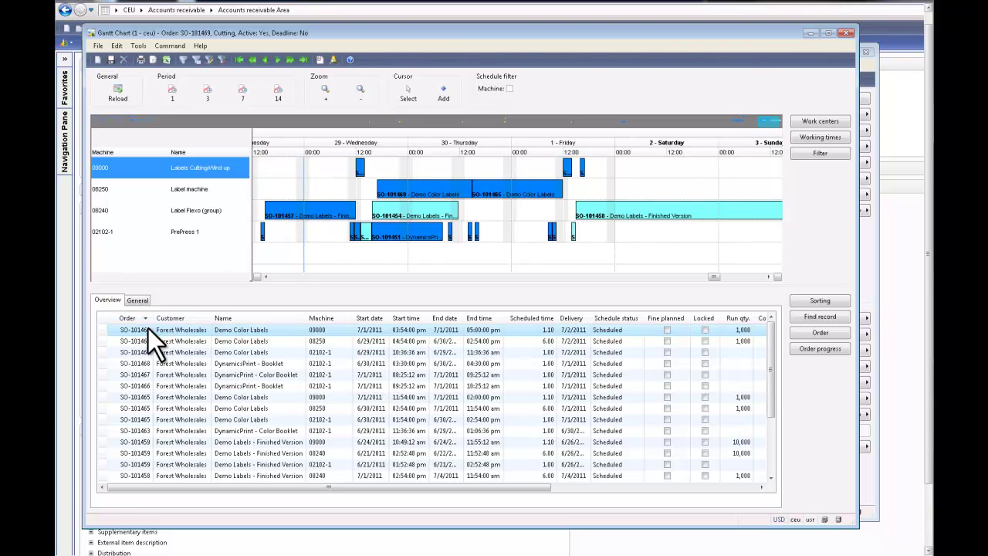
pyautogui.rightClick(146, 329)
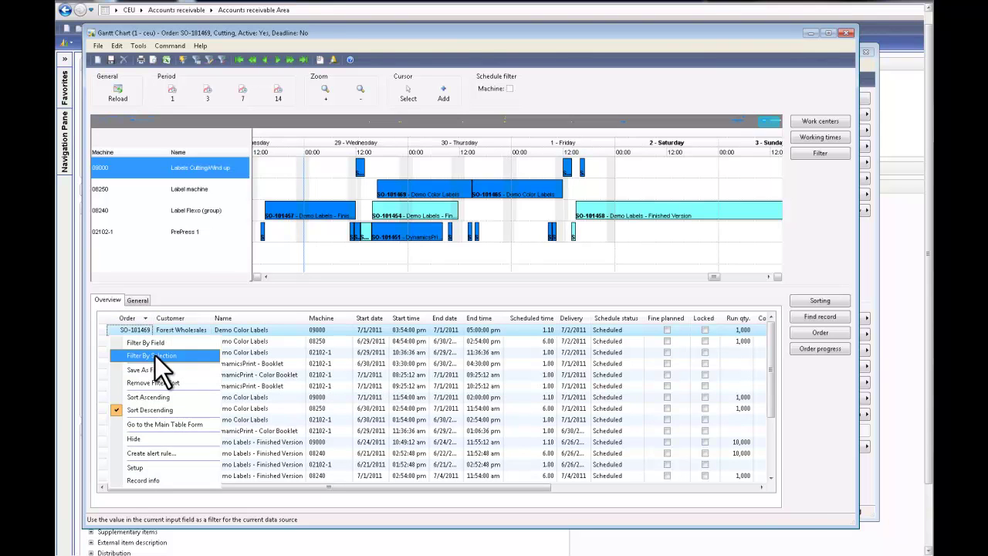
pyautogui.click(155, 356)
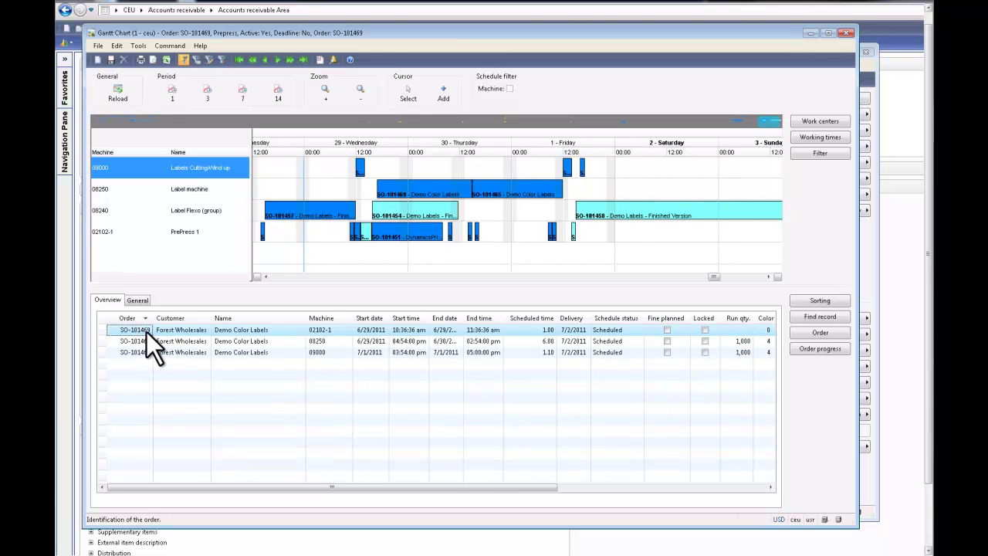
# - Show SO-101469's PrePress and Label machine jobs in the chart and try rescheduling its bar
pyautogui.click(146, 331)
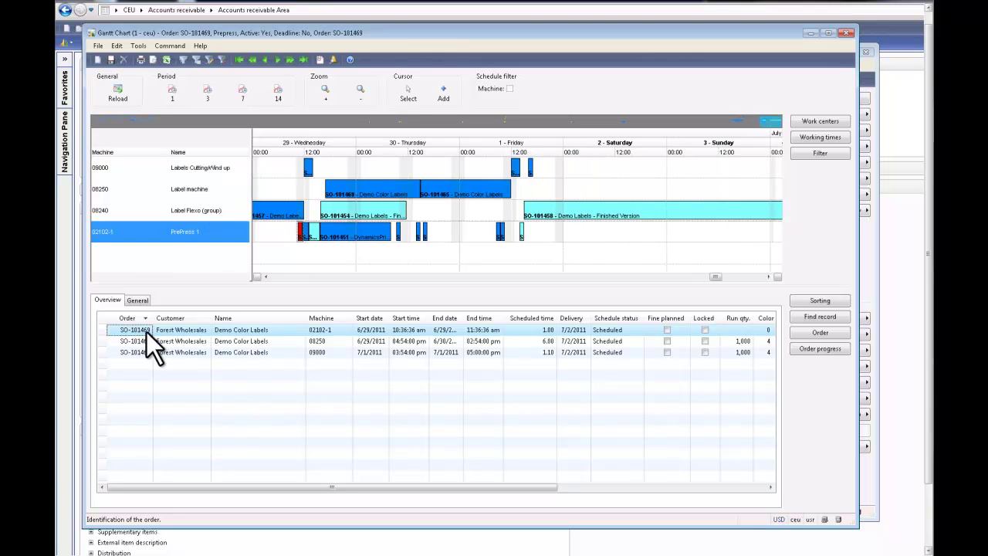
pyautogui.click(147, 341)
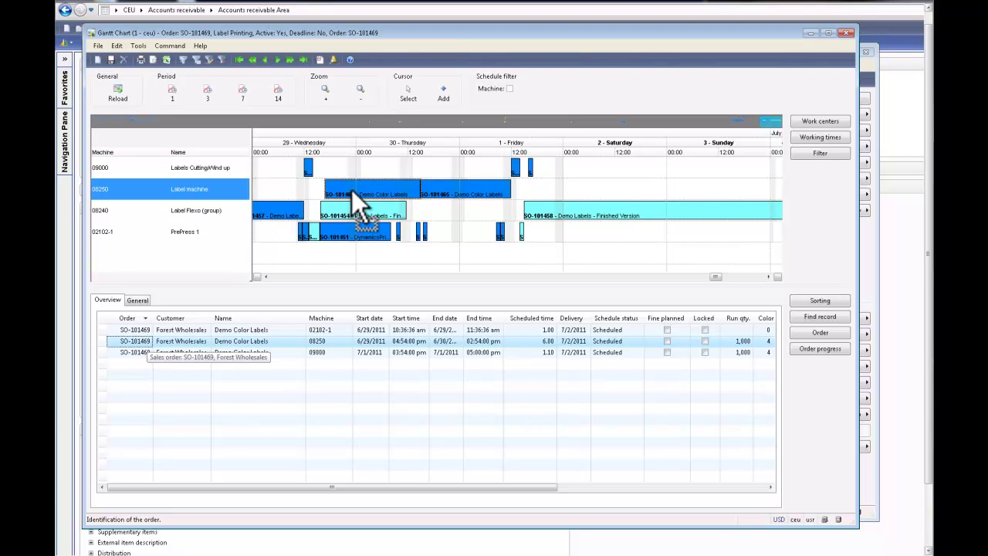
pyautogui.moveTo(353, 190)
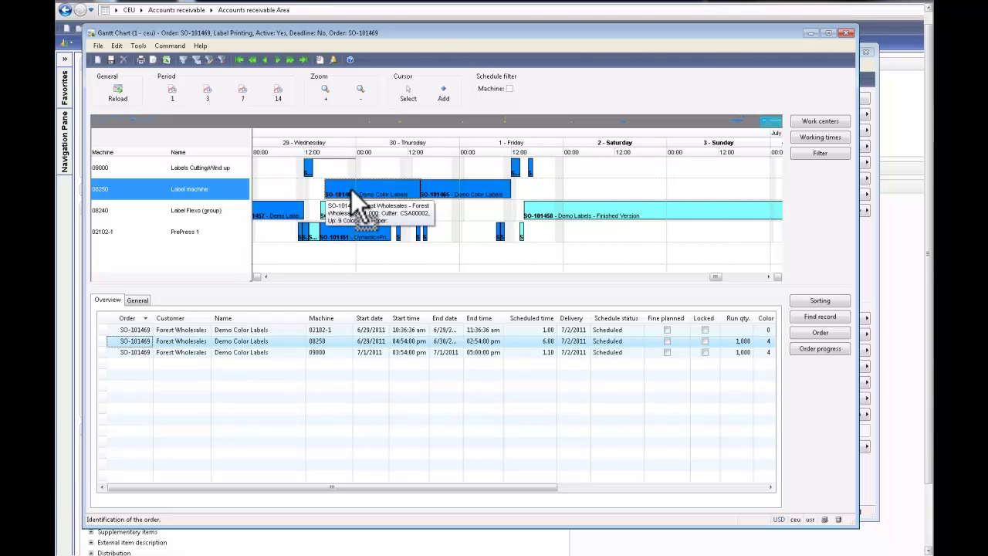
pyautogui.moveTo(351, 190)
pyautogui.mouseDown()
pyautogui.moveTo(345, 229)
pyautogui.moveTo(351, 190)
pyautogui.mouseUp()
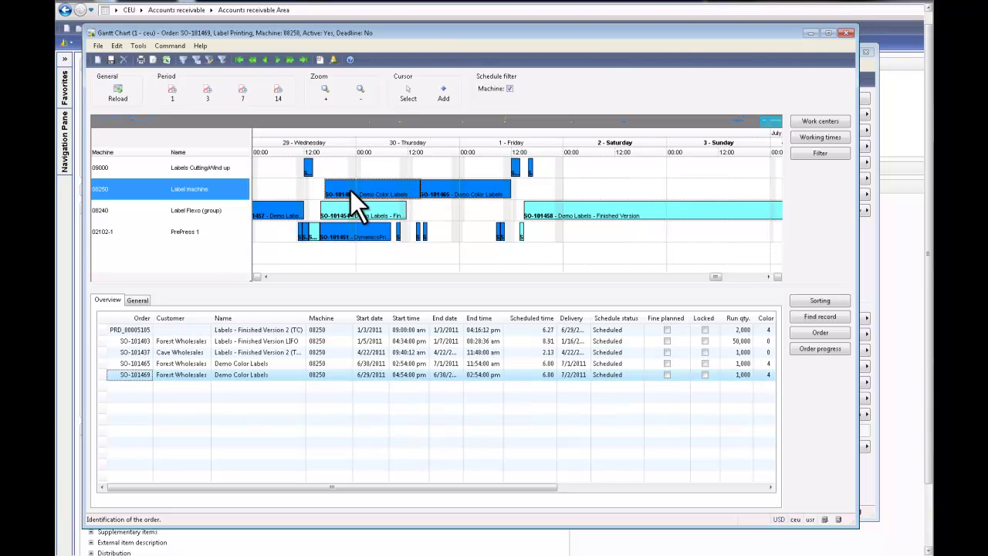
# - Switch the Gantt chart to a three-day period and scroll forward to Sunday 3 – Tuesday 5 July
pyautogui.click(175, 94)
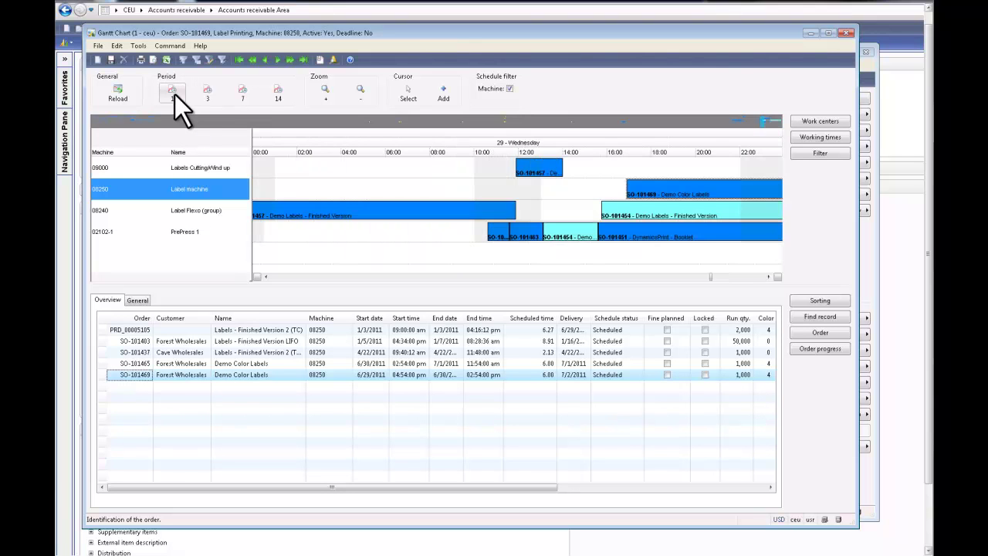
pyautogui.click(210, 95)
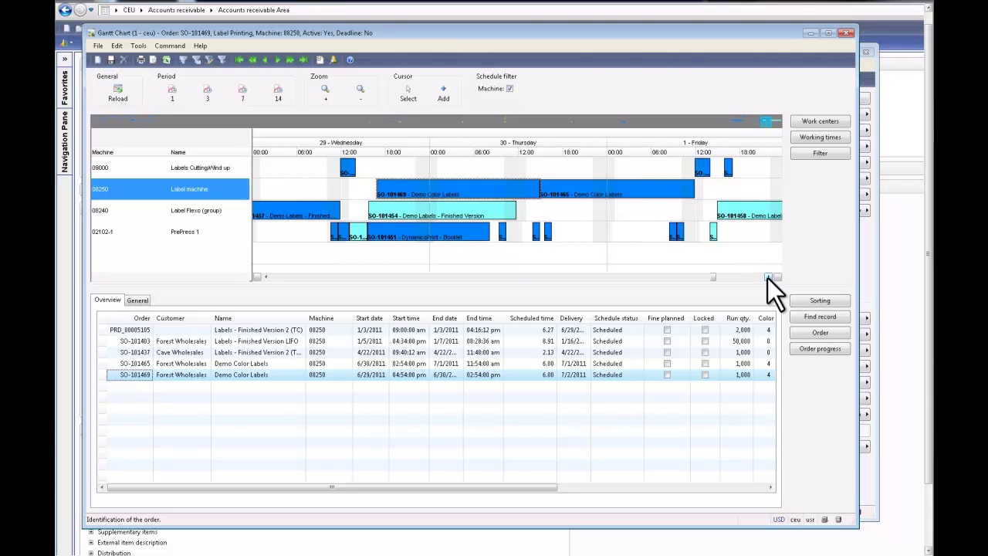
pyautogui.moveTo(767, 278); pyautogui.dragTo(768, 278)
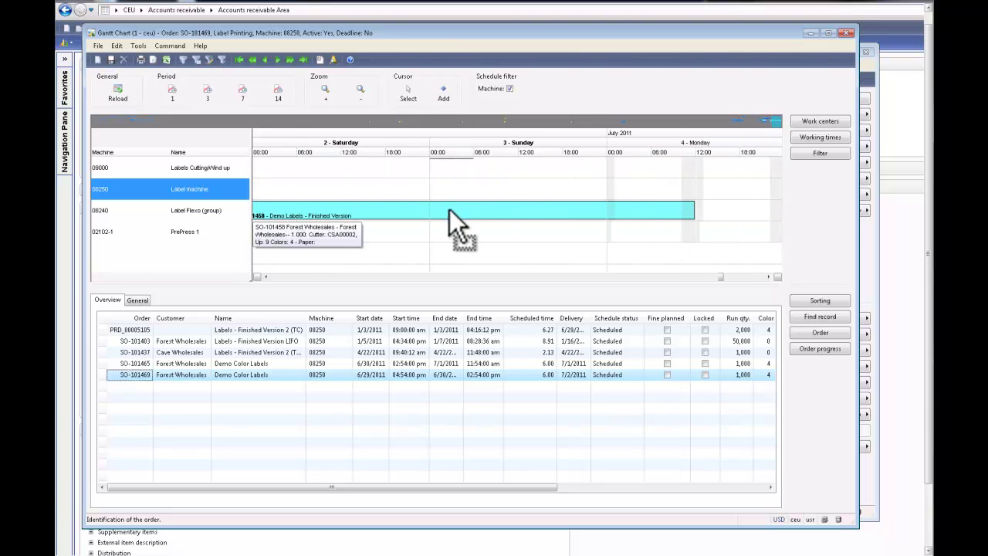
pyautogui.moveTo(769, 278); pyautogui.dragTo(769, 278)
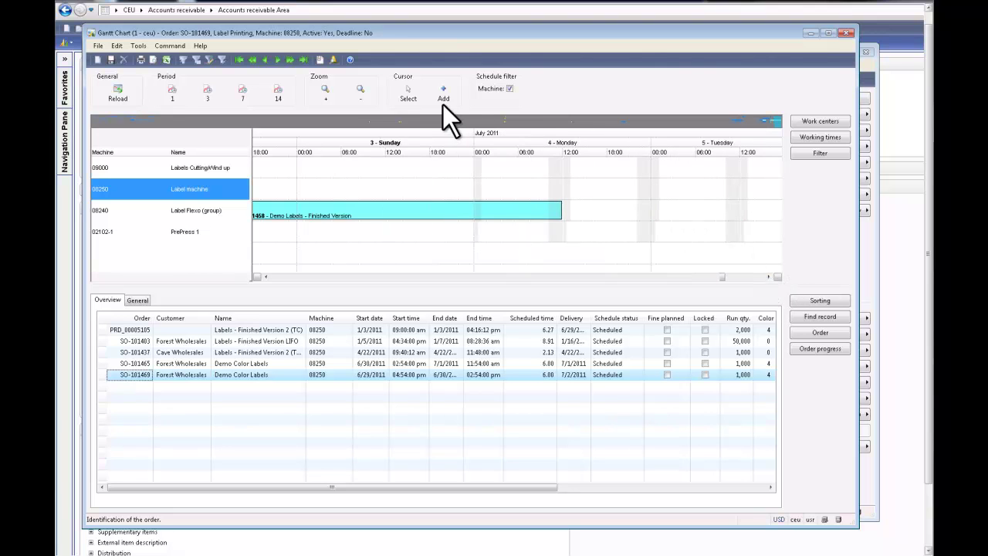
# - Place a Work Center Maintenance placeholder on PrePress 1 for 7/5/2011, 01:48–03:32 pm
pyautogui.moveTo(263, 219)
pyautogui.click(224, 213)
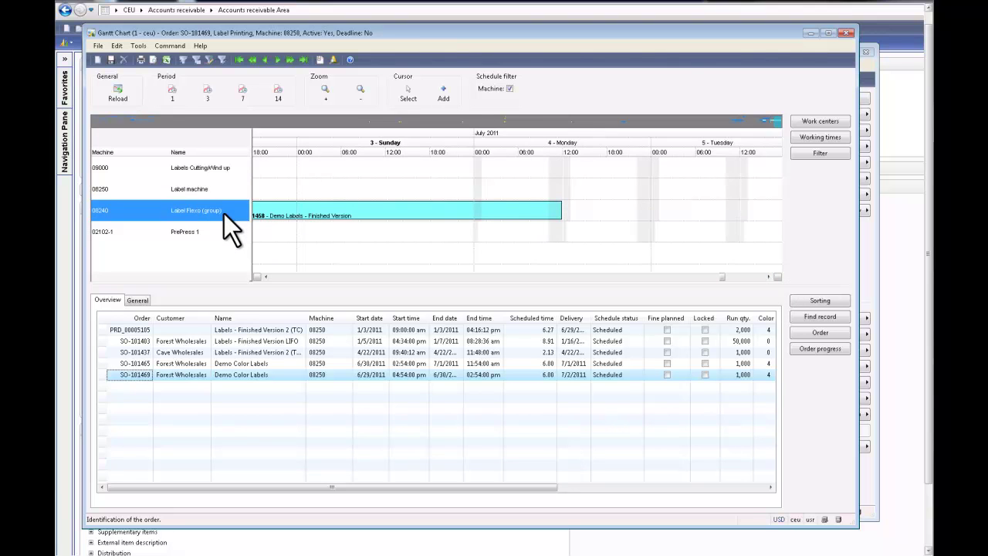
pyautogui.click(445, 93)
pyautogui.moveTo(754, 230); pyautogui.dragTo(766, 233)
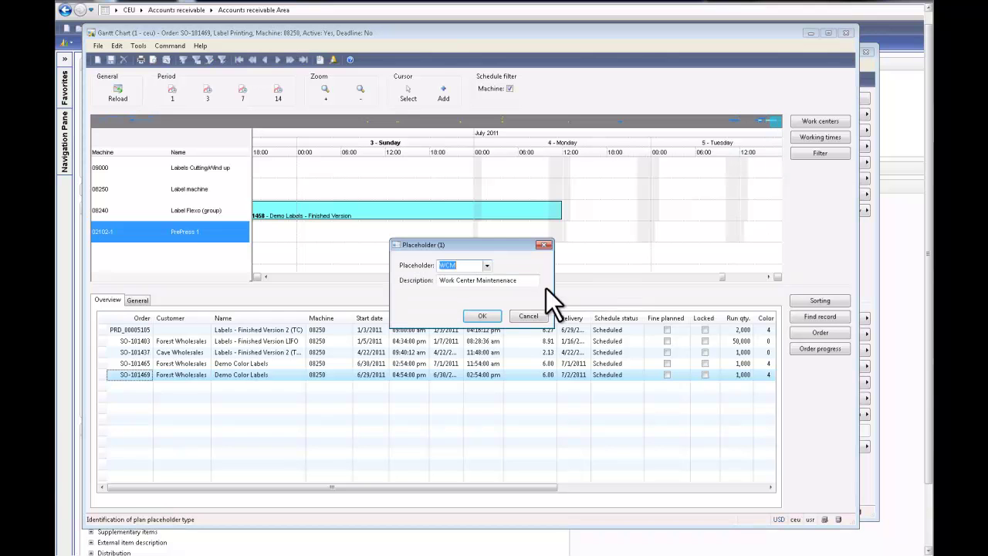
pyautogui.click(477, 316)
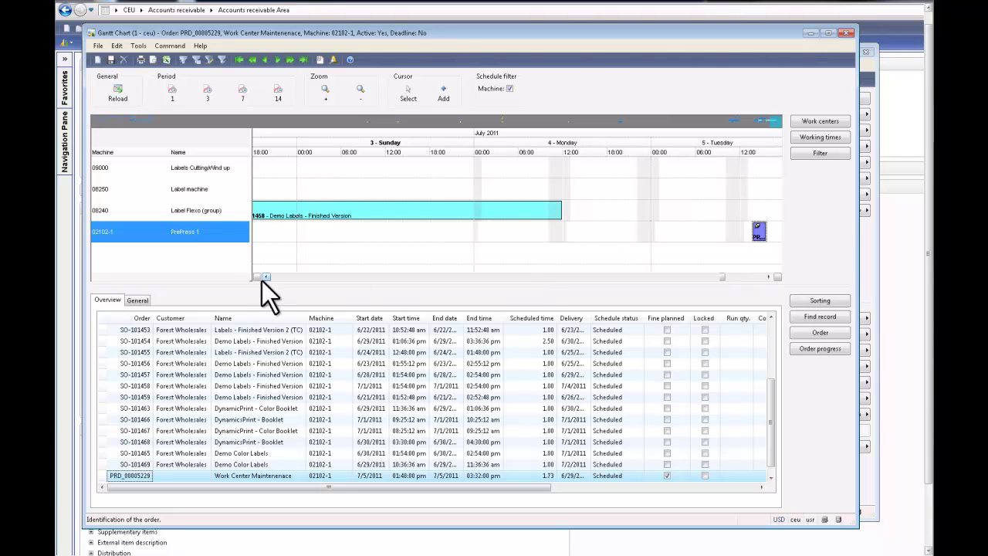
# - Check the Label machine's working times, leaving 6/28/2011 as an Open day
pyautogui.click(168, 464)
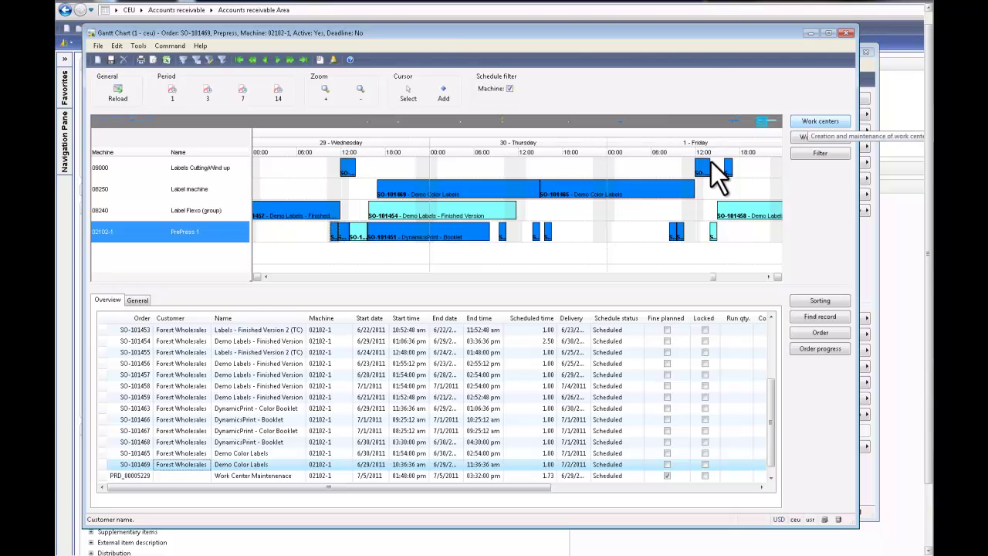
pyautogui.click(241, 192)
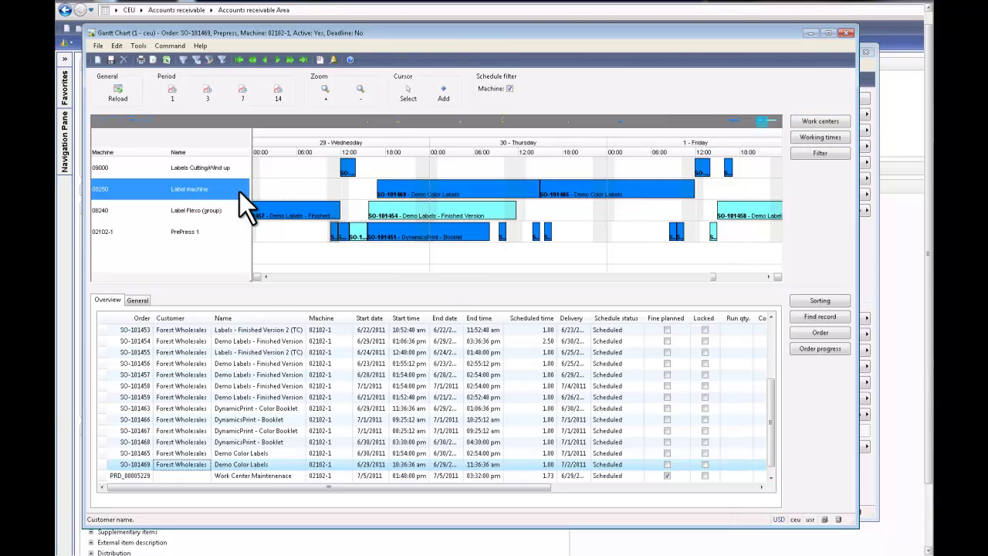
pyautogui.click(826, 140)
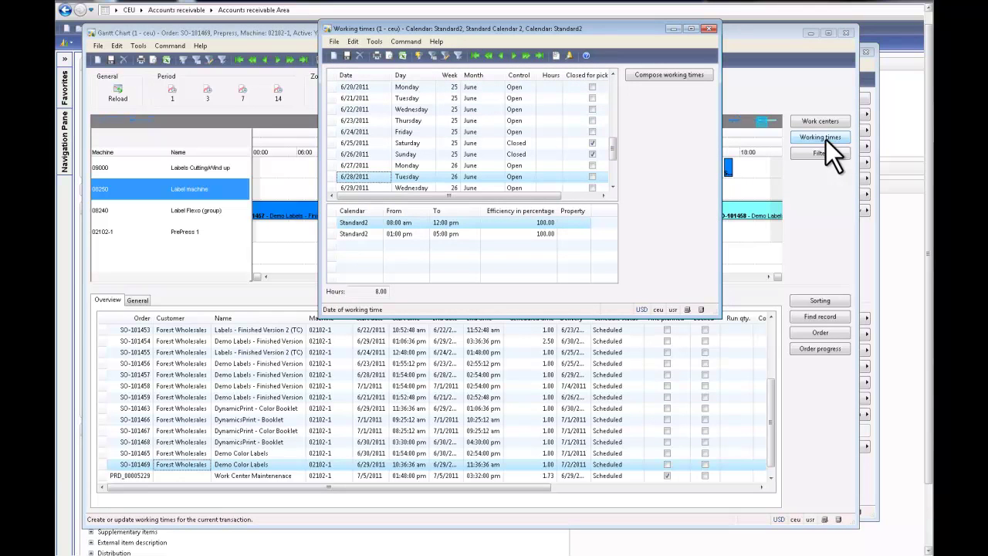
pyautogui.click(529, 179)
pyautogui.click(531, 178)
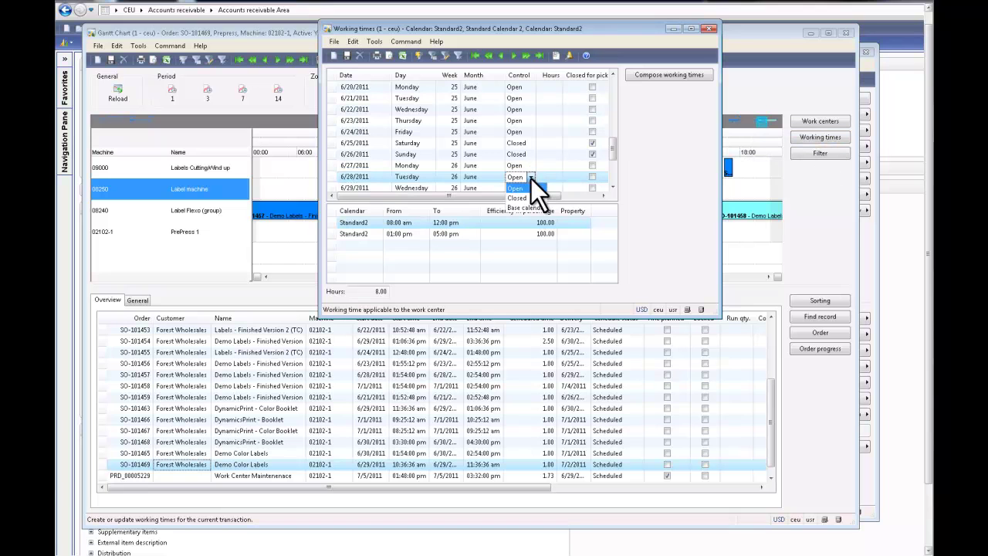
pyautogui.click(522, 175)
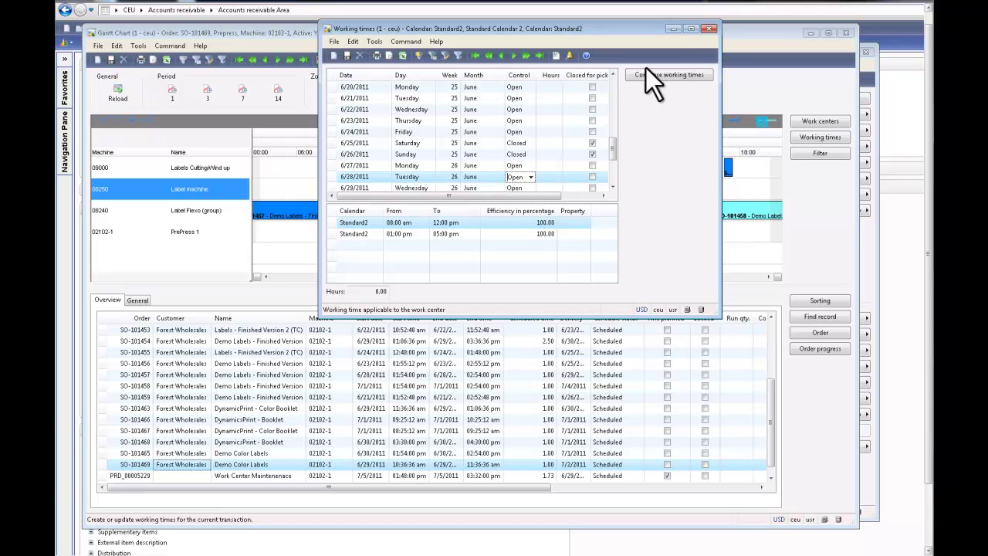
pyautogui.click(709, 30)
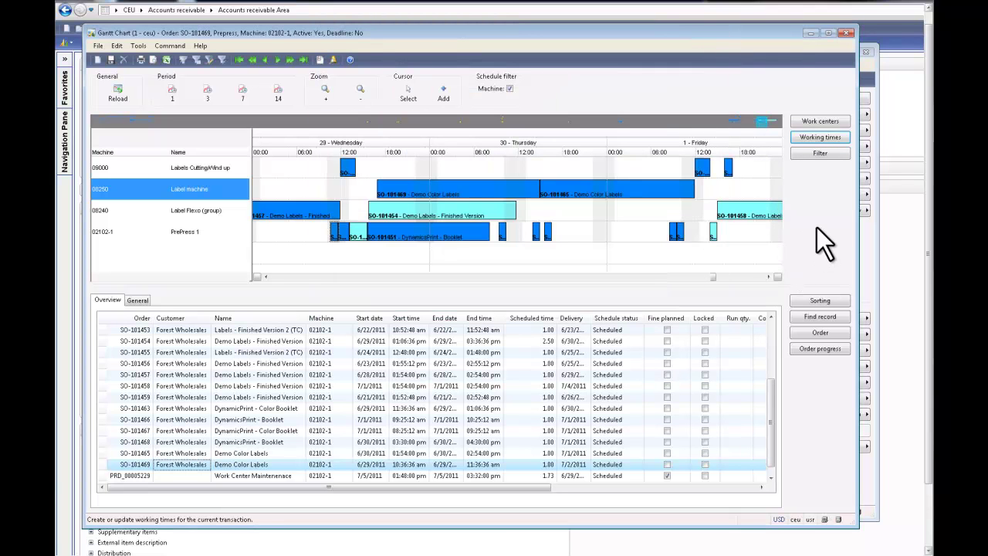
# - Open the order Filter listing and scroll across its columns
pyautogui.click(817, 153)
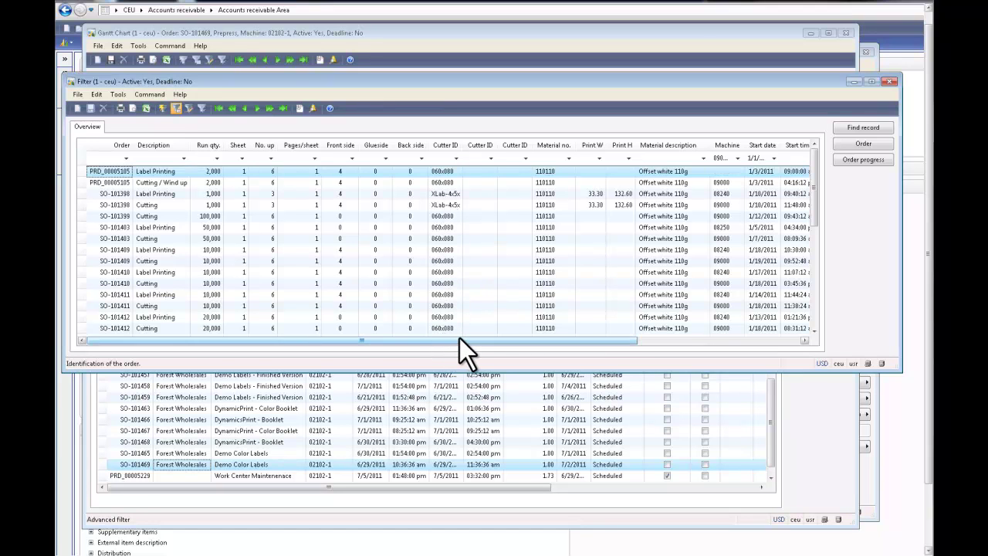
pyautogui.moveTo(460, 338); pyautogui.dragTo(493, 339)
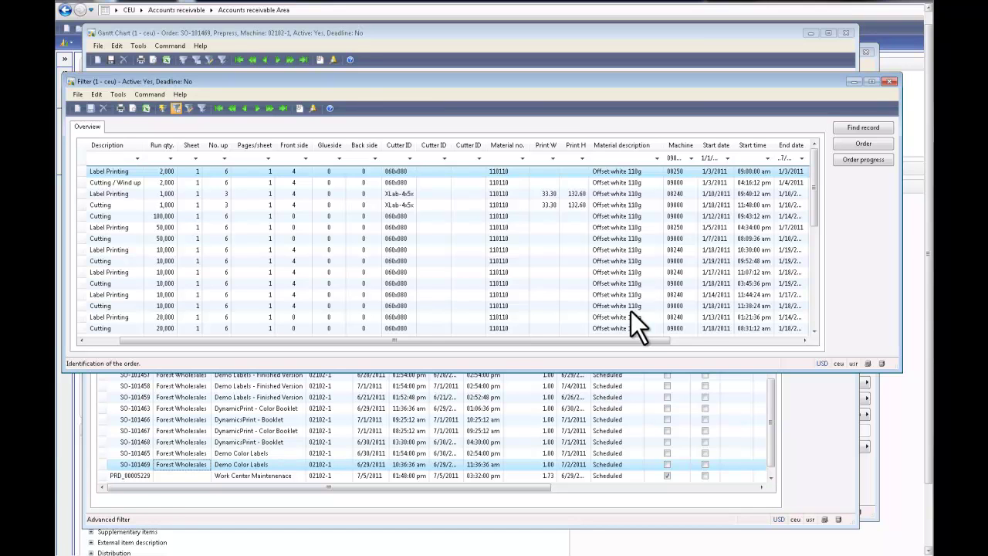
# - Close the Filter window, snap the small PrePress 1 job bars together, and try moving SO-101465
pyautogui.click(891, 81)
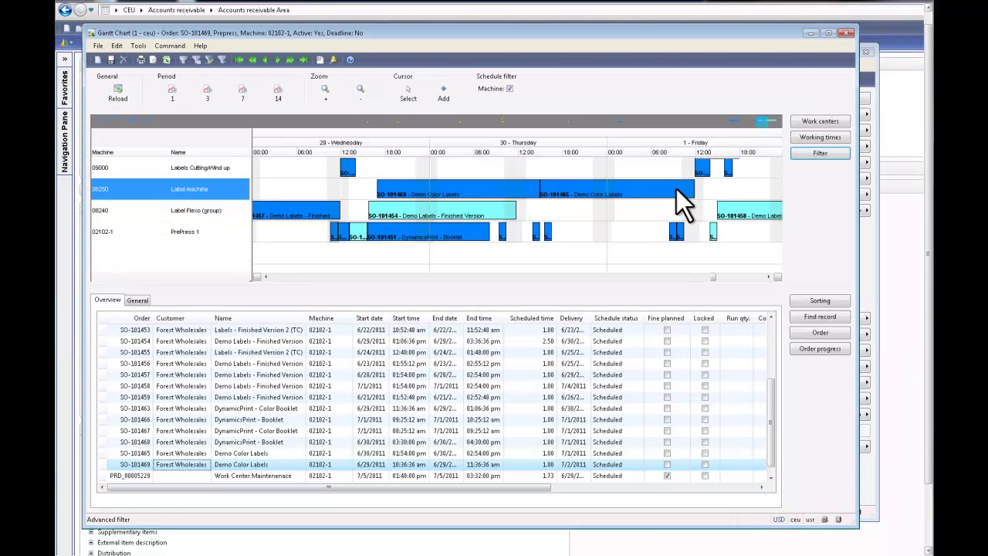
pyautogui.moveTo(501, 232)
pyautogui.click(501, 232)
pyautogui.click(543, 229)
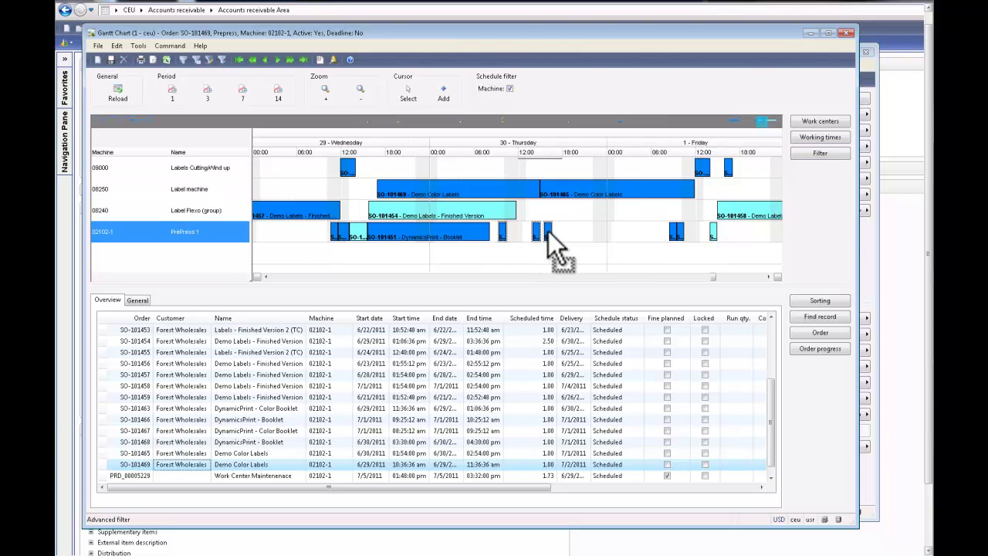
pyautogui.rightClick(548, 230)
pyautogui.click(569, 252)
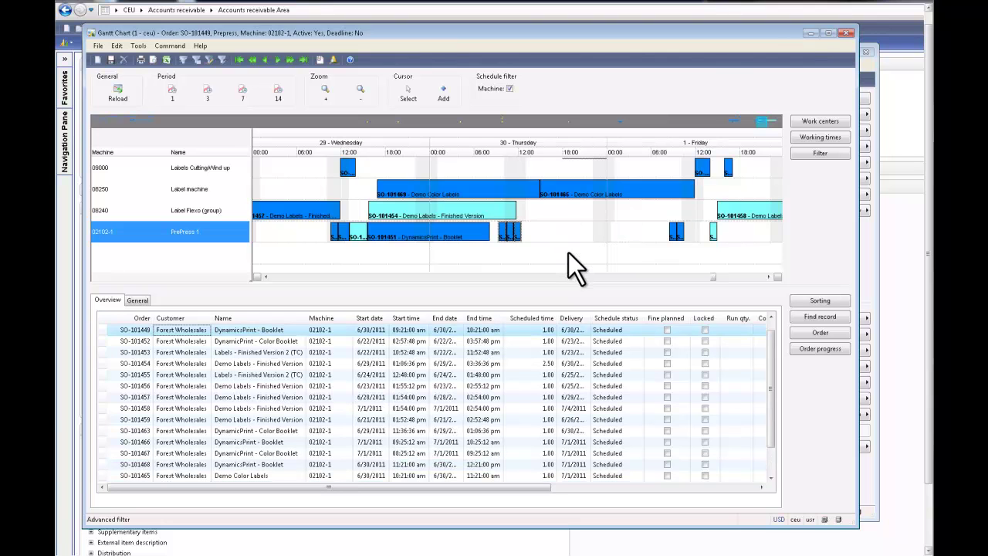
pyautogui.moveTo(571, 183)
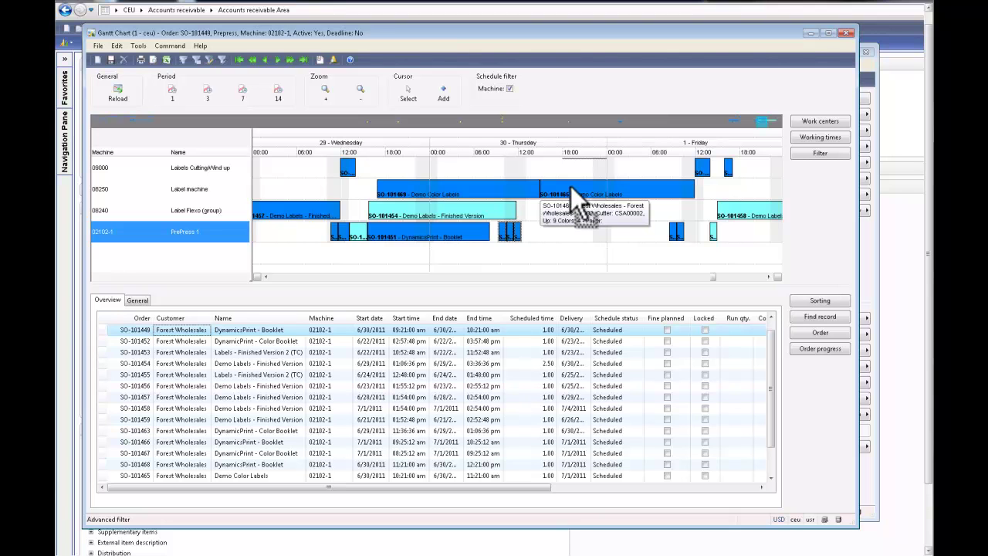
pyautogui.moveTo(571, 186); pyautogui.dragTo(571, 187)
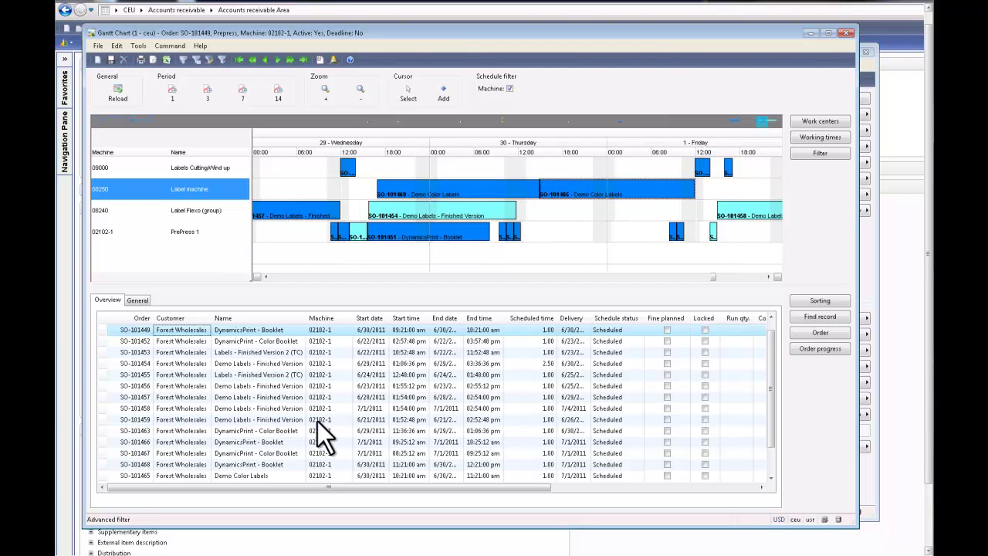
pyautogui.click(261, 420)
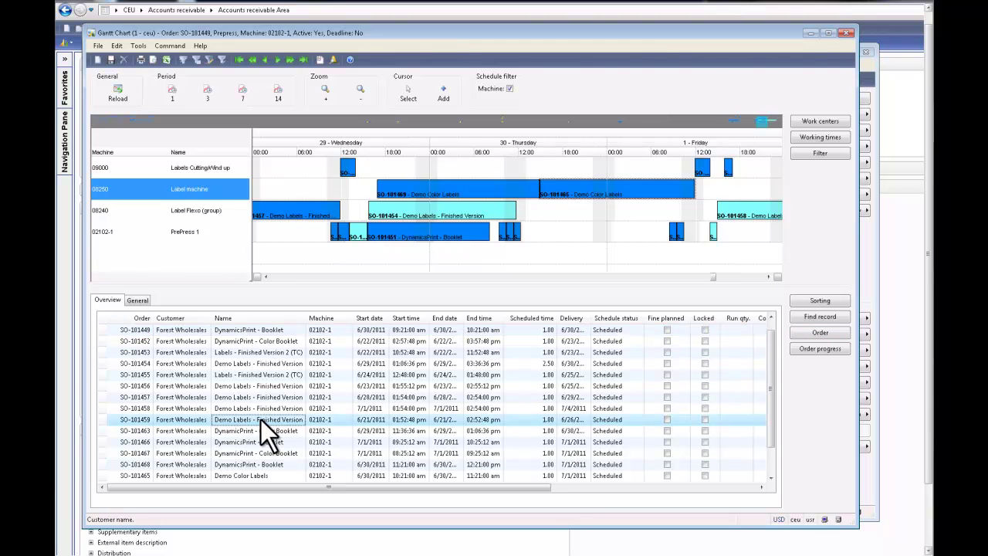
pyautogui.click(799, 349)
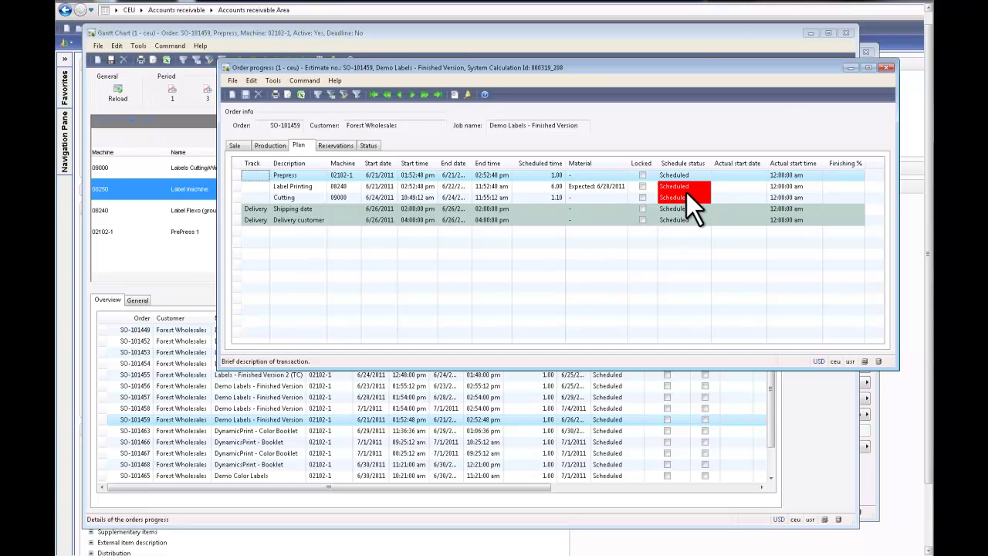
pyautogui.click(888, 68)
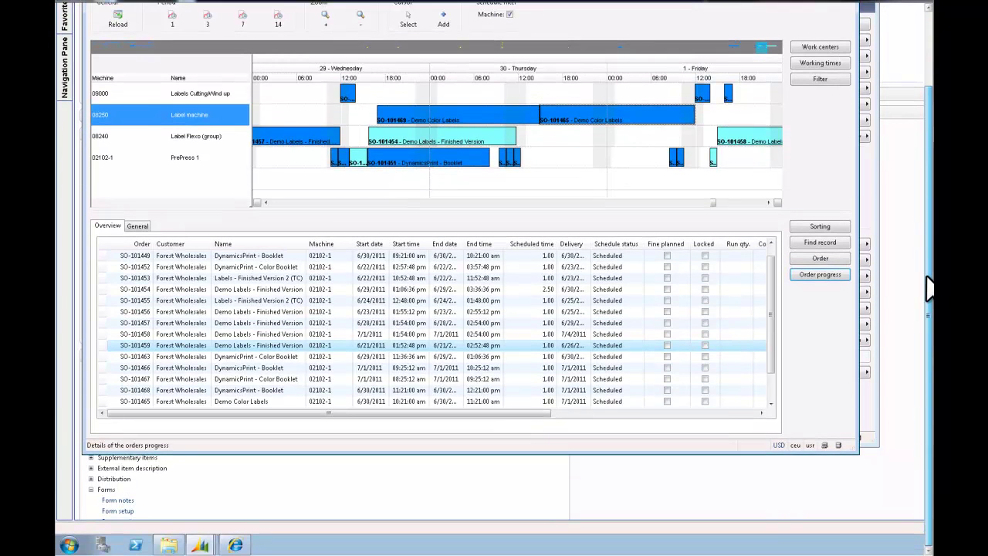
# - Switch to the Shop Floor portal and list the orders for machine 08250
pyautogui.click(237, 545)
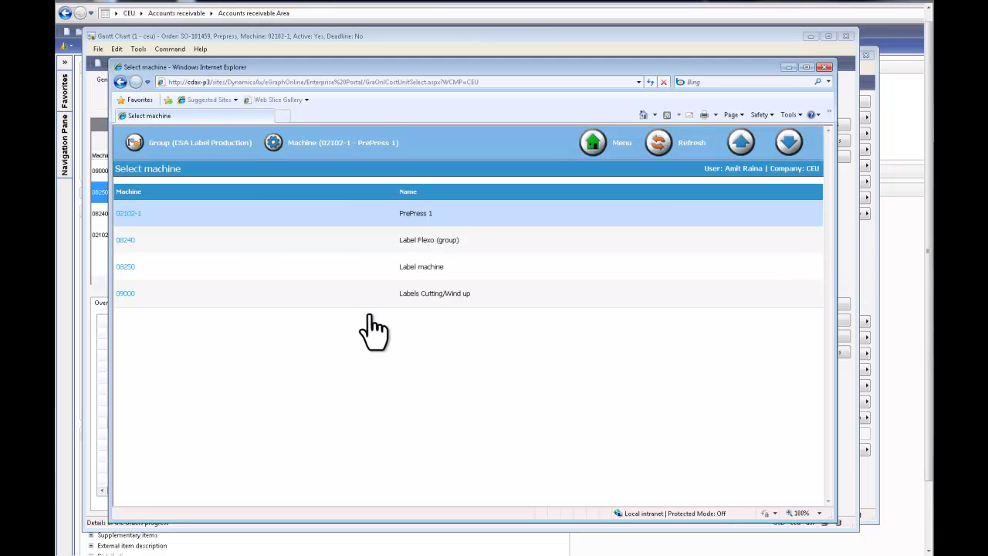
pyautogui.click(128, 268)
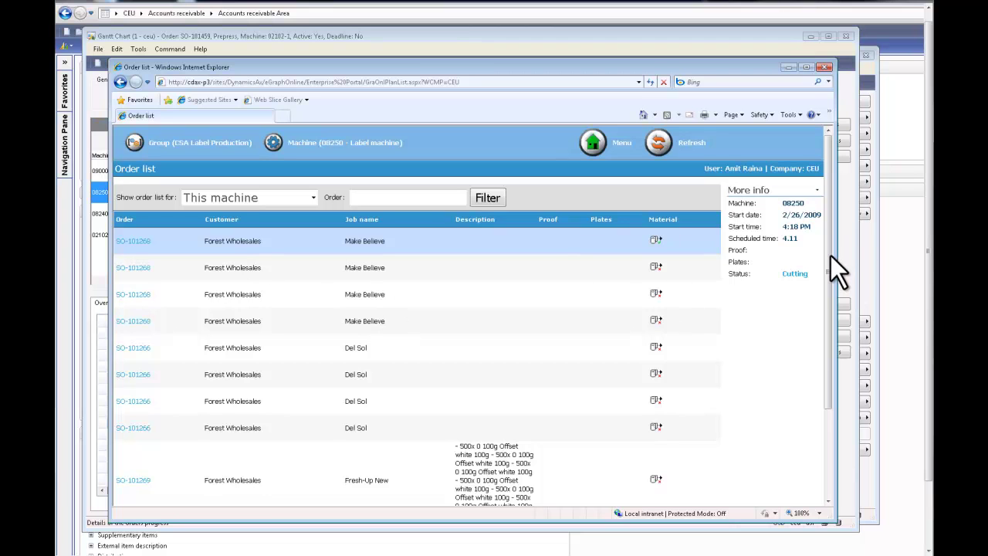
# - Enter *469* as the Order filter and apply it, leaving only SO-101469
pyautogui.click(424, 198)
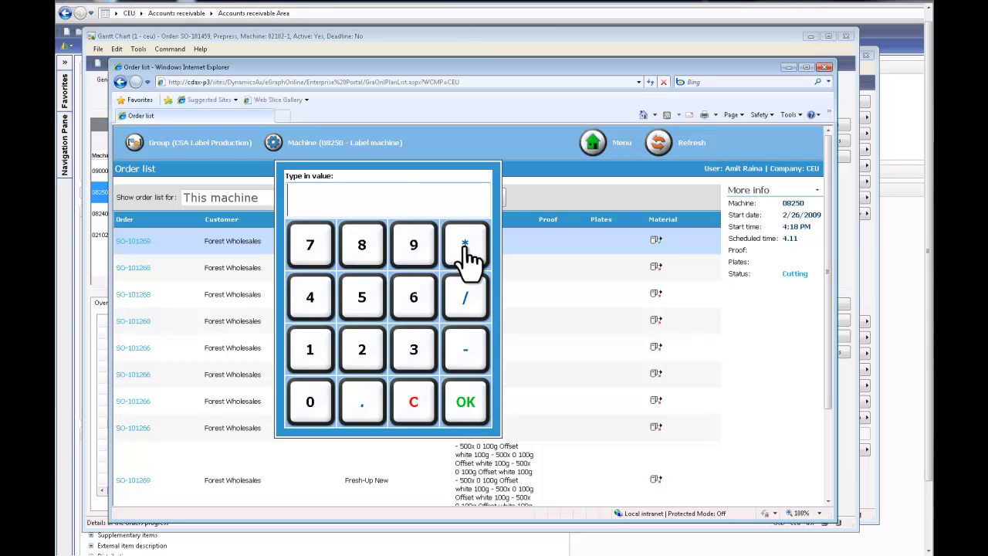
pyautogui.click(464, 247)
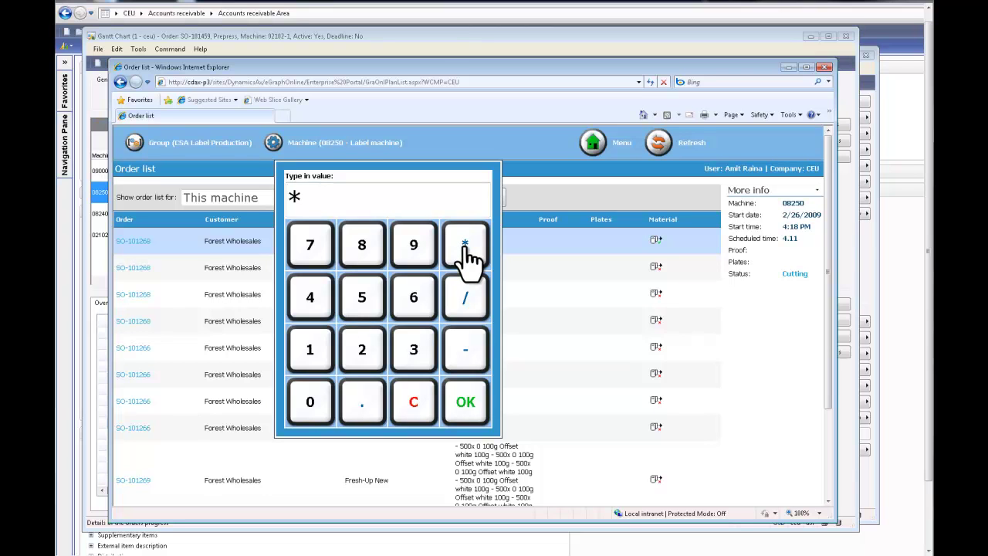
pyautogui.click(311, 301)
pyautogui.click(413, 303)
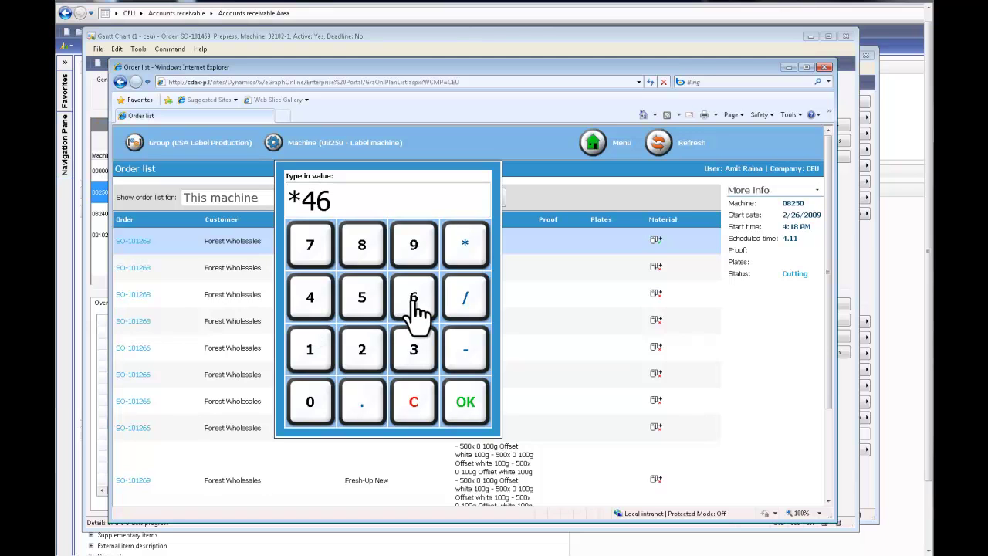
pyautogui.click(413, 246)
pyautogui.click(468, 252)
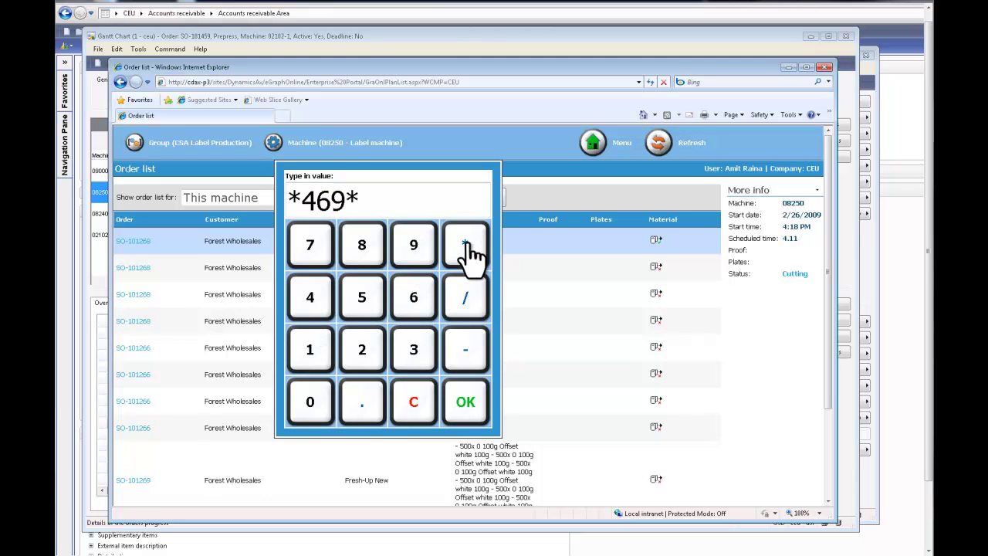
pyautogui.click(467, 403)
pyautogui.click(488, 200)
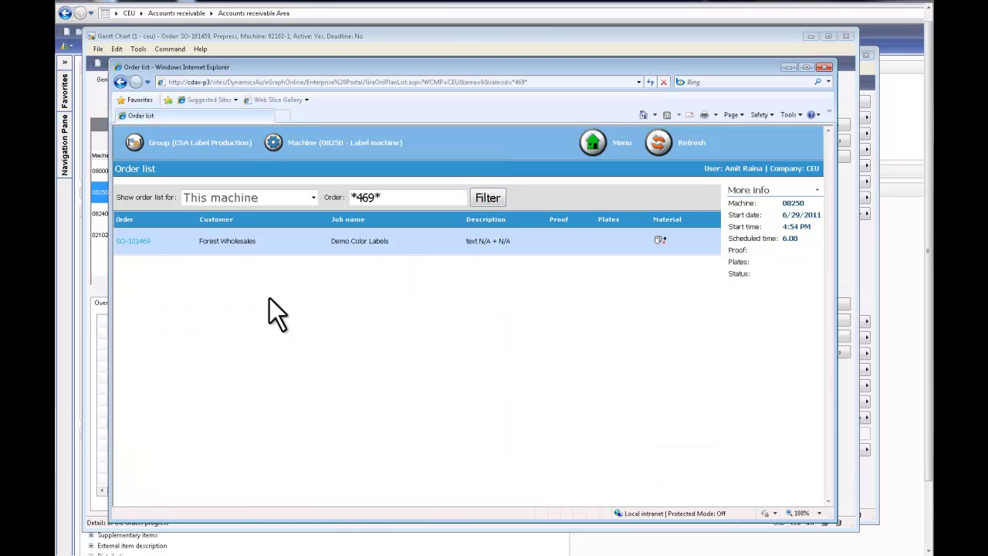
# - Open time registration for SO-101469 and start the Print Production (TC) operation
pyautogui.click(142, 242)
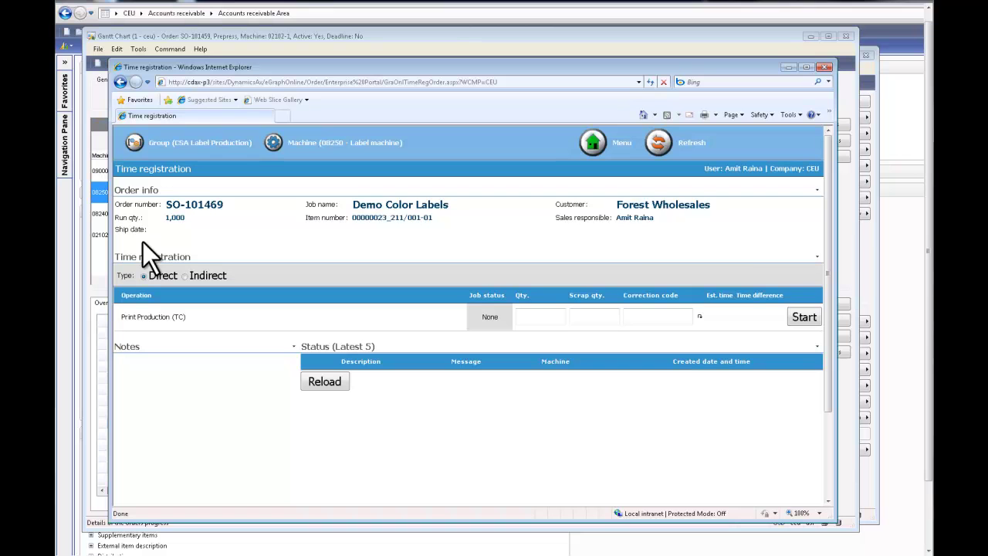
pyautogui.click(803, 318)
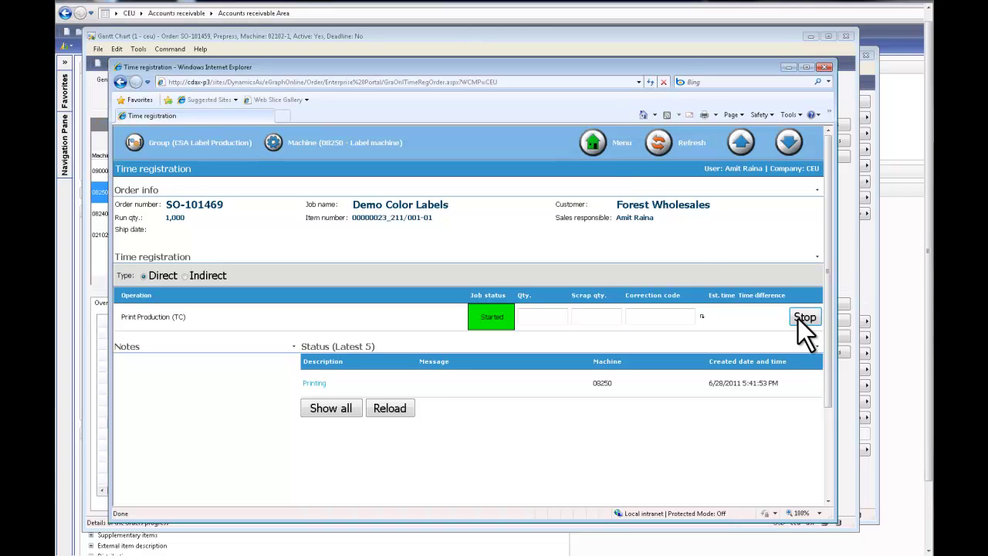
# - On Material registration, create a consumption of 1200 m2 of BOPP White 2.6 Mil (TC)
pyautogui.click(594, 147)
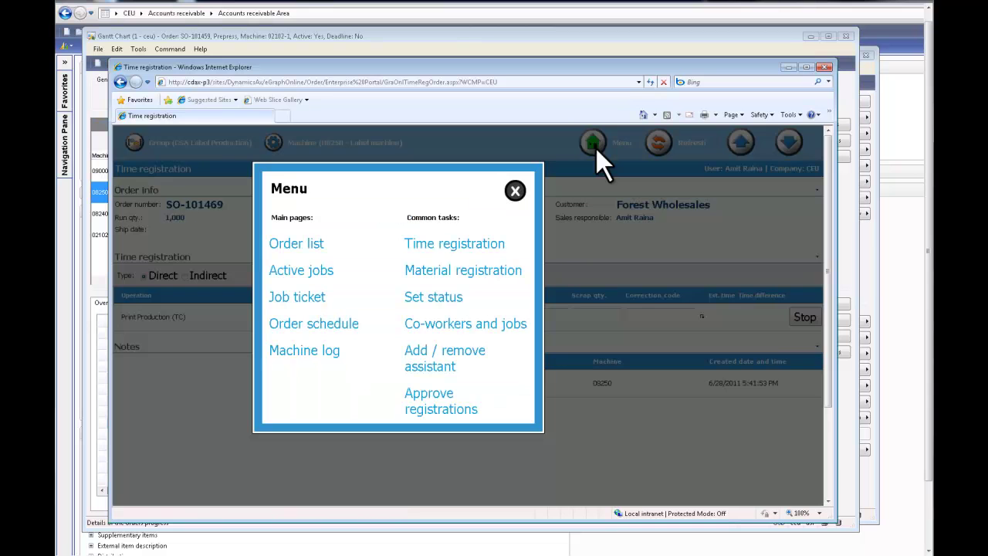
pyautogui.click(489, 274)
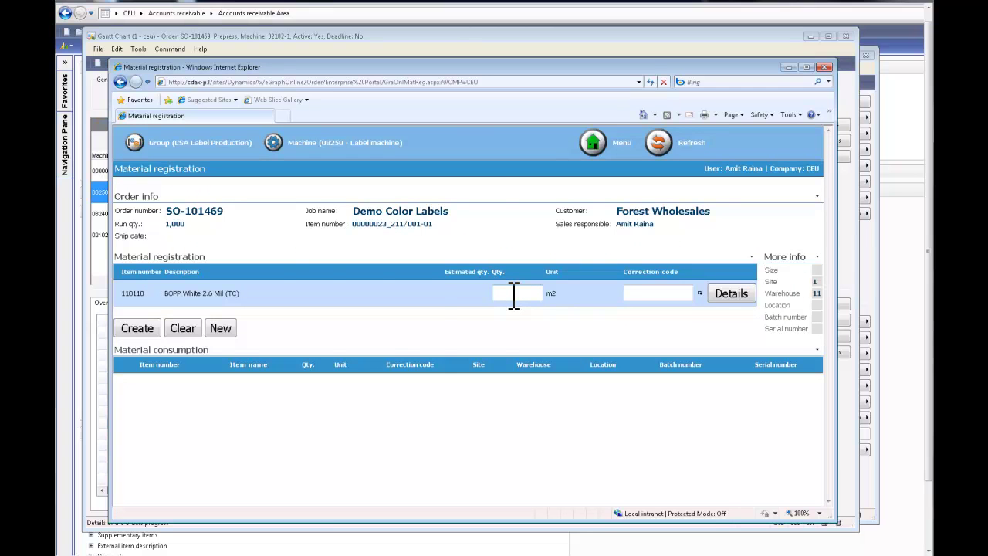
pyautogui.click(515, 295)
pyautogui.click(316, 348)
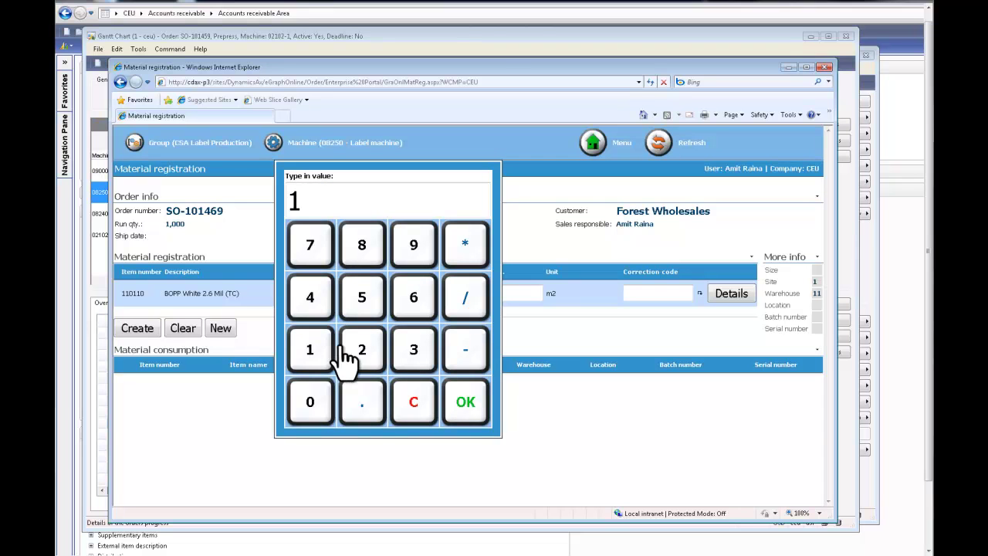
pyautogui.click(354, 357)
pyautogui.click(312, 410)
pyautogui.click(312, 411)
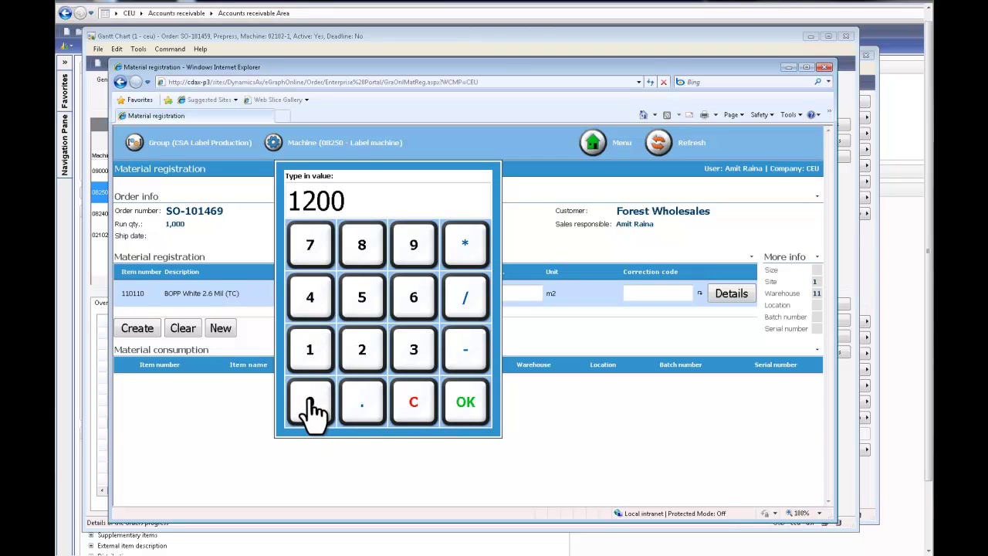
pyautogui.click(465, 402)
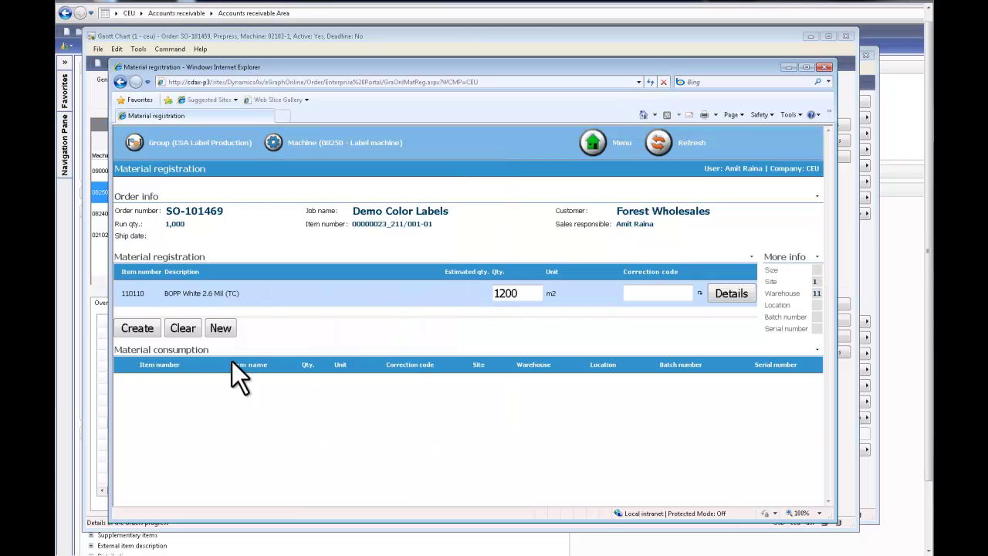
pyautogui.click(146, 333)
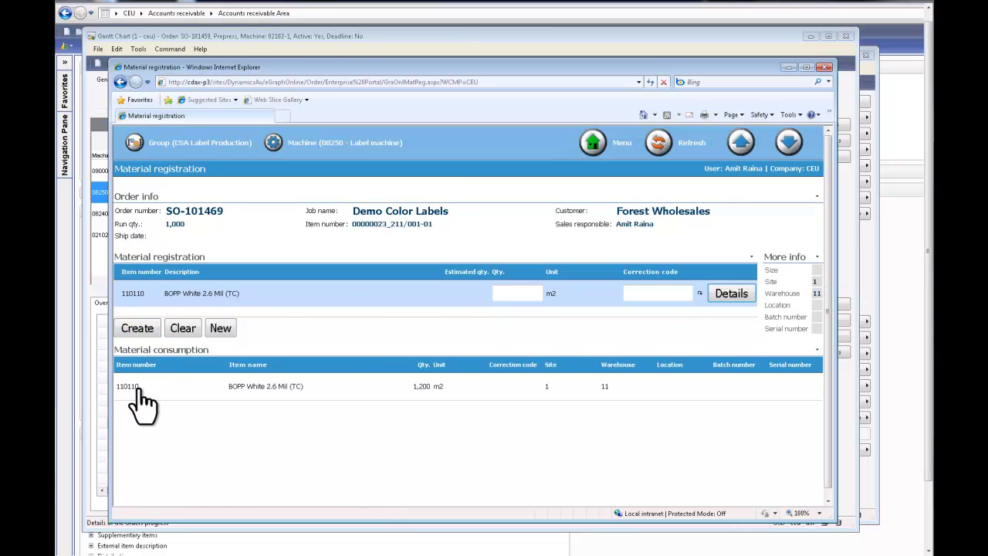
# - Stop the SO-101469 print job and enter the PrintFin message 'The print is finished'
pyautogui.click(594, 163)
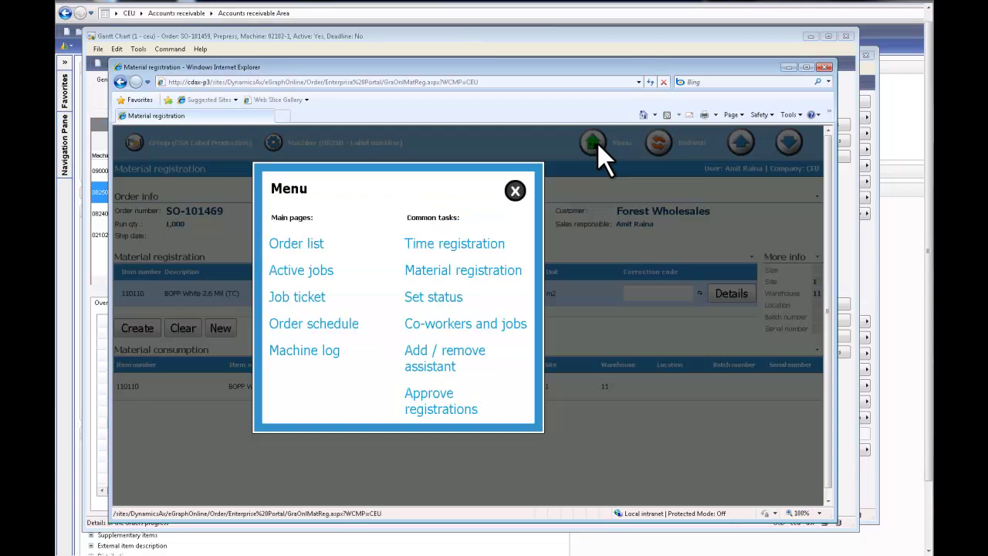
pyautogui.click(479, 246)
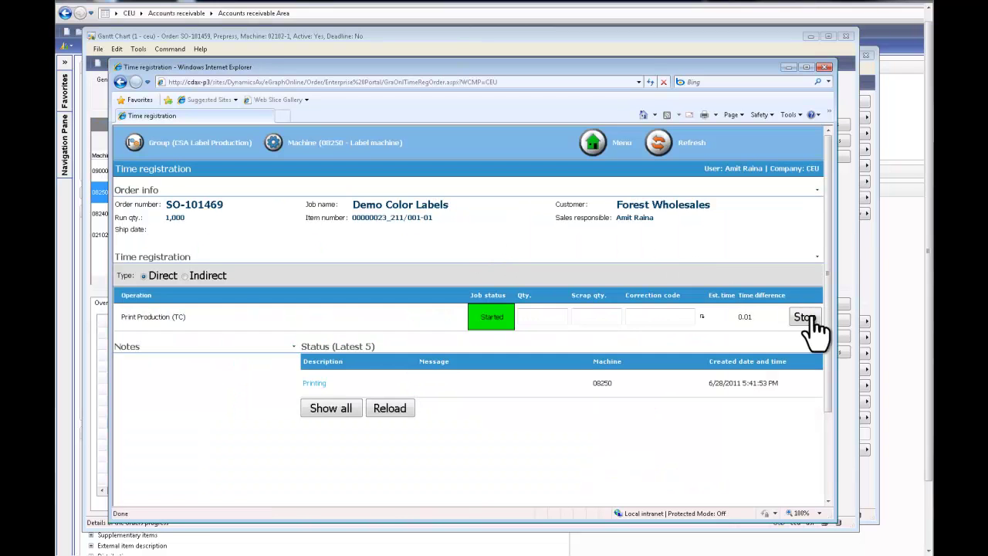
pyautogui.click(805, 317)
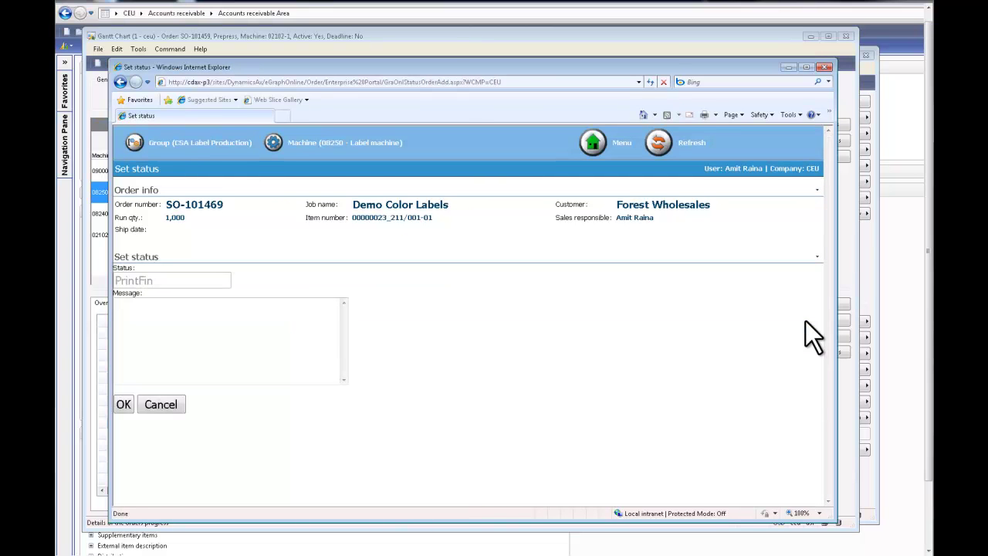
pyautogui.click(263, 339)
pyautogui.write('The p')
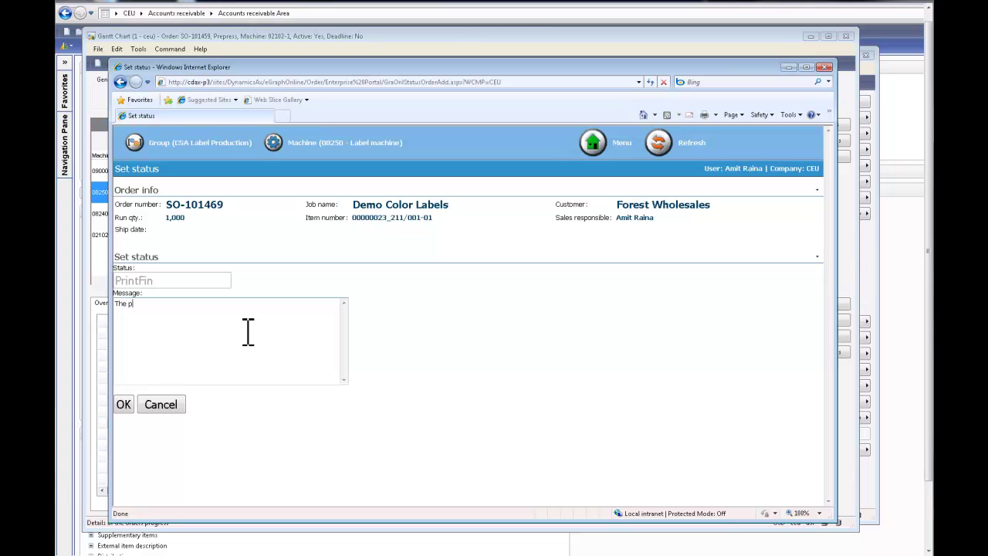
pyautogui.write('rint is finished')
# - Confirm the PrintFin status, then save Print Production as finished with time changed from 0.01 to 2.00
pyautogui.click(122, 402)
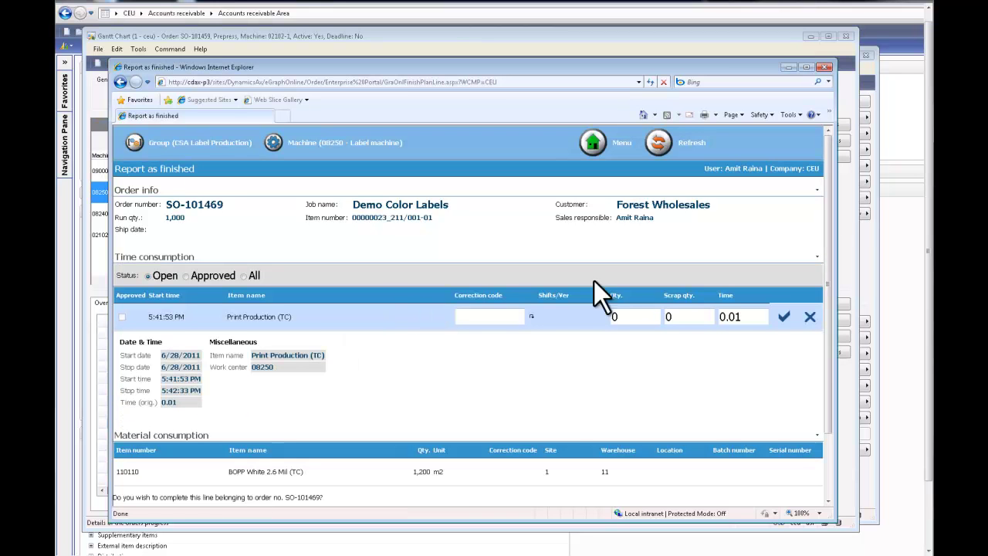
pyautogui.click(758, 319)
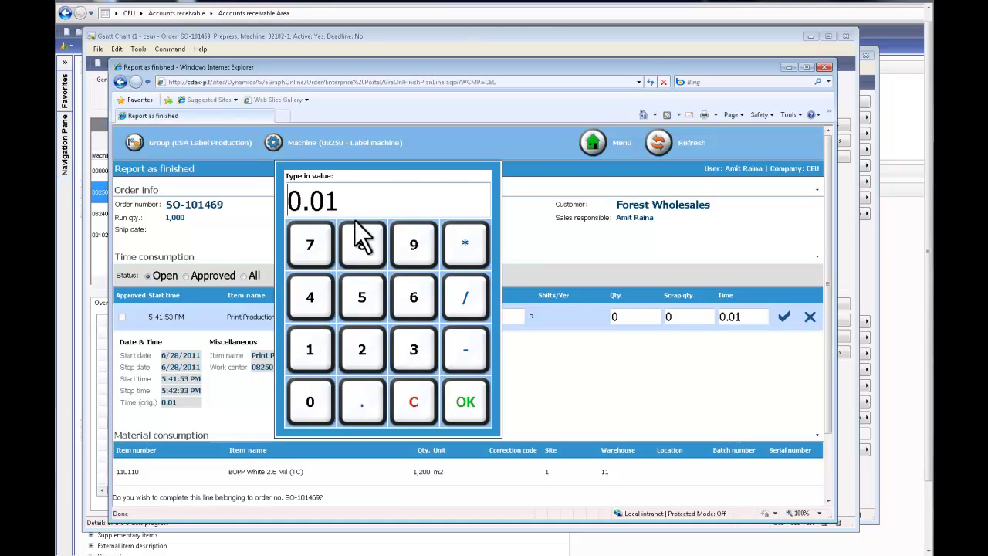
pyautogui.click(349, 199)
pyautogui.press('BackSpace')
pyautogui.press('BackSpace')
pyautogui.press('BackSpace')
pyautogui.press('BackSpace')
pyautogui.write('2')
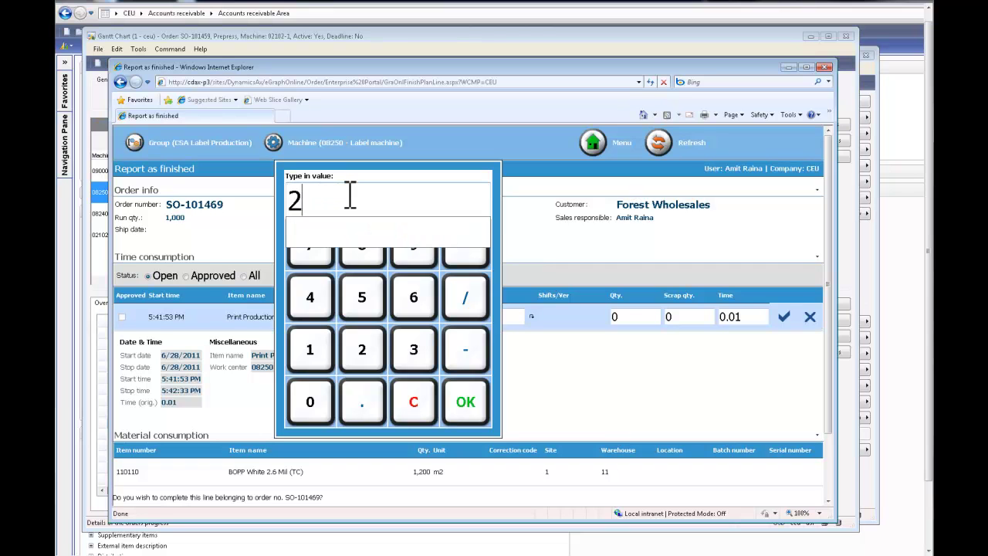
pyautogui.click(474, 423)
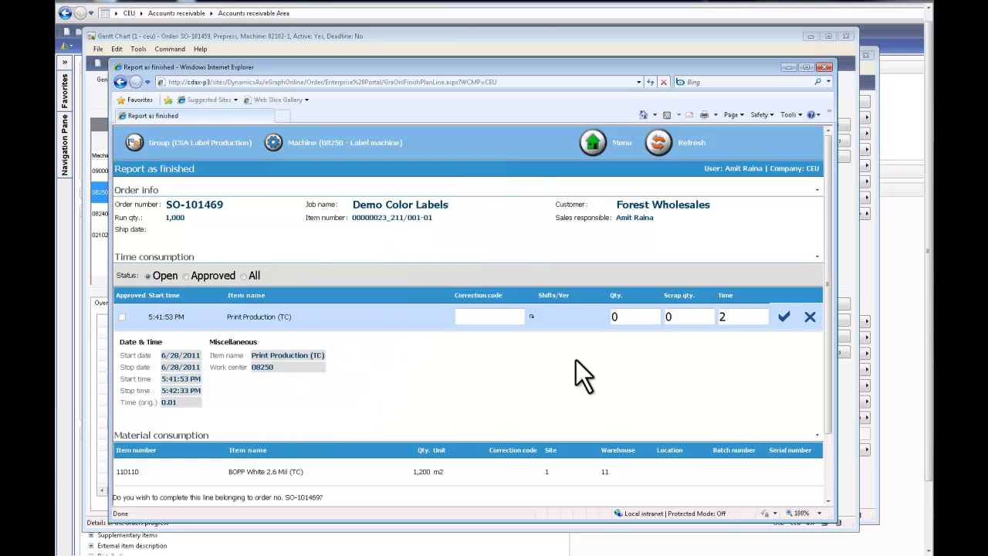
pyautogui.click(785, 318)
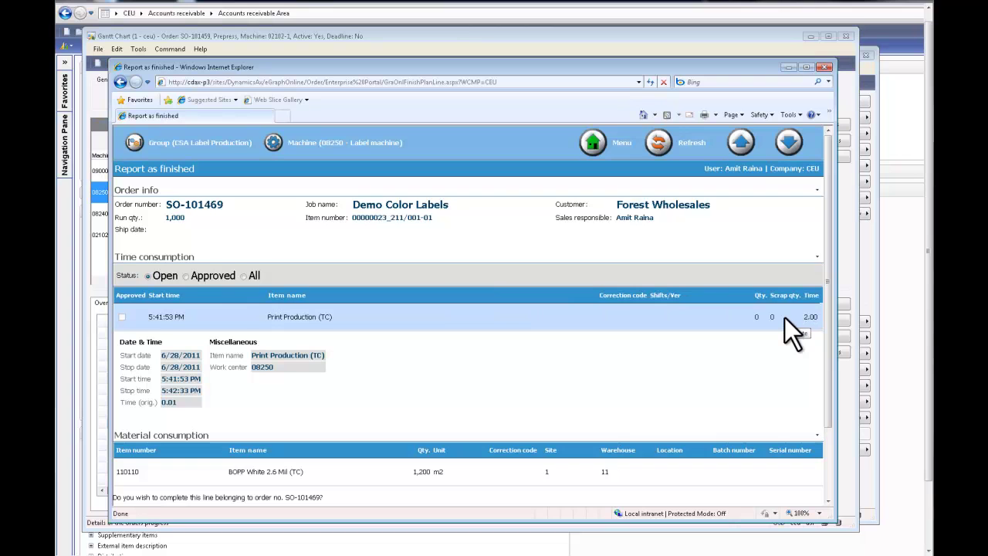